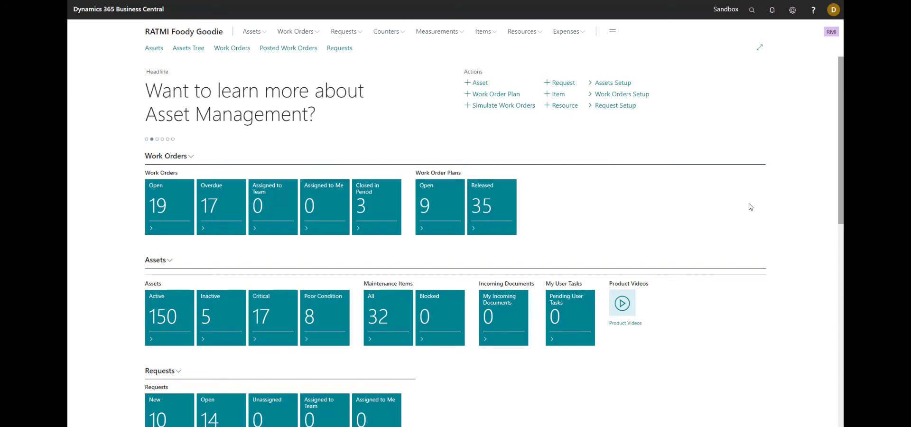
- Search for 'maintenance requests' and open the Maintenance Requests list
{"action": "left_click", "coordinate": [751, 10]}
{"action": "type", "text": "maintenance r"}
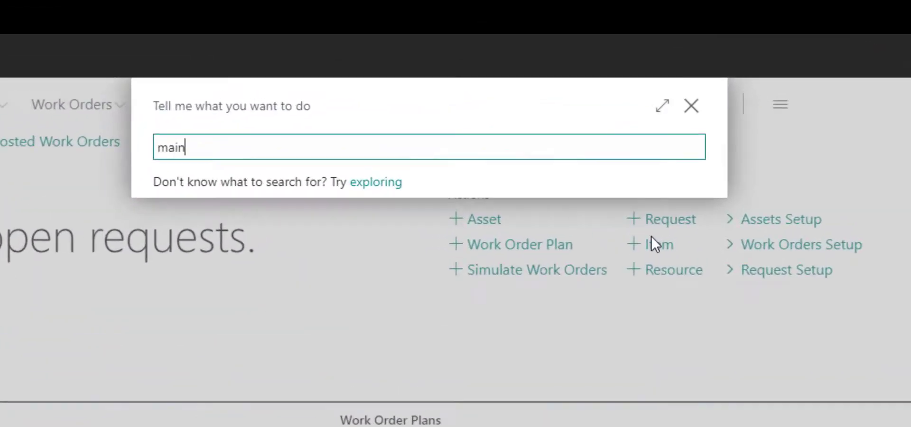
{"action": "type", "text": "equests"}
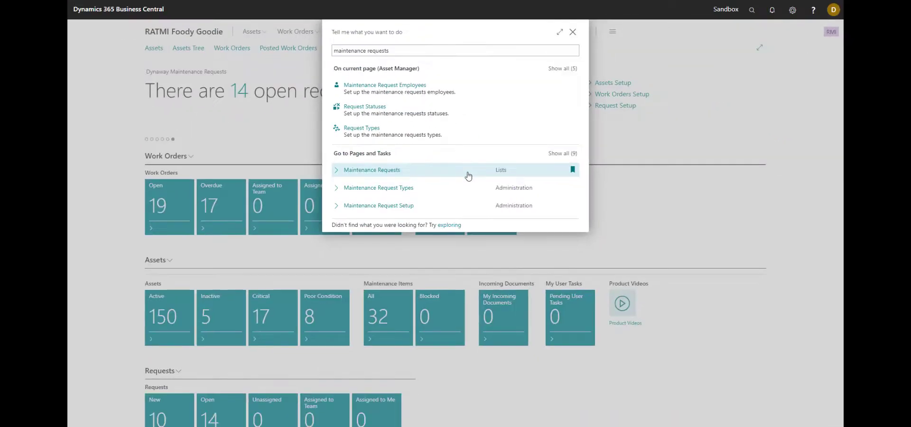
{"action": "left_click", "coordinate": [376, 336]}
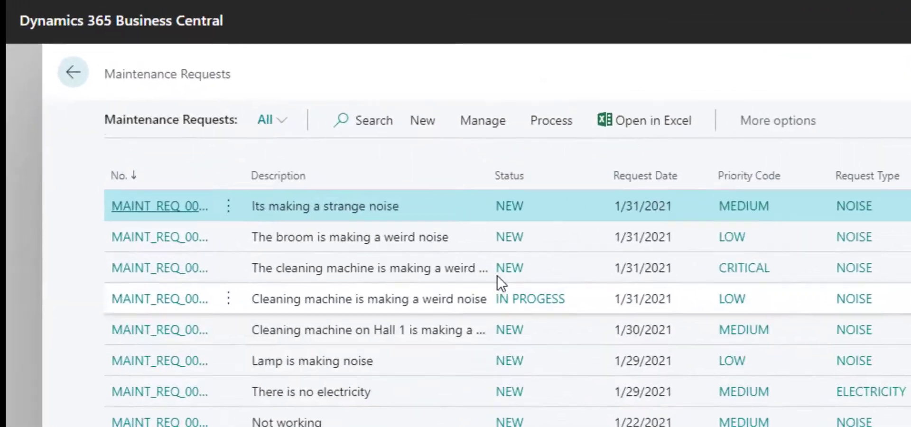
- Start a new maintenance request and select the CLEANING MACHINES group
{"action": "left_click", "coordinate": [450, 144]}
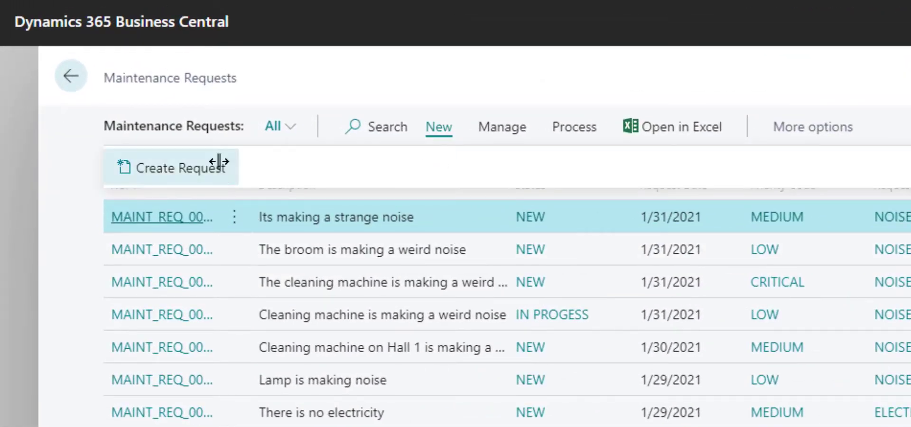
{"action": "left_click", "coordinate": [220, 163]}
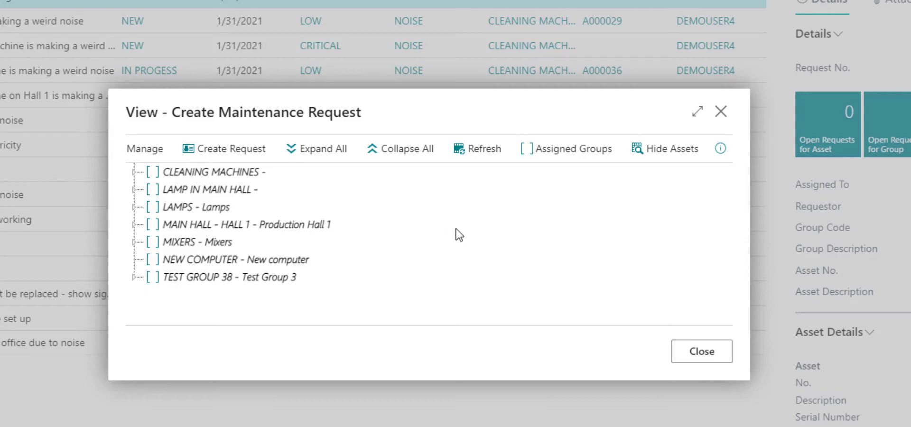
{"action": "left_click", "coordinate": [235, 192]}
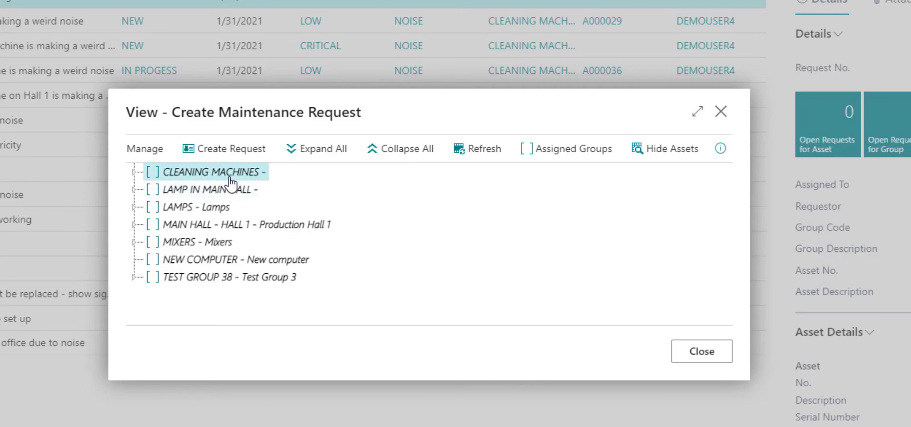
{"action": "left_click", "coordinate": [134, 172]}
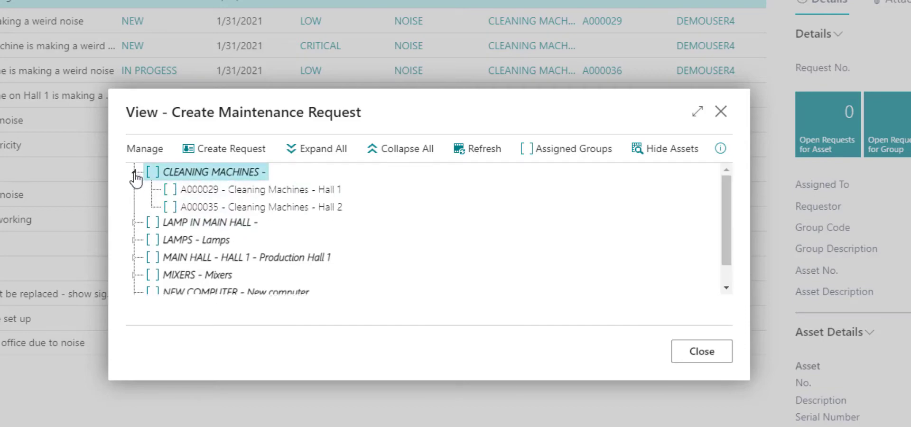
{"action": "left_click", "coordinate": [257, 191]}
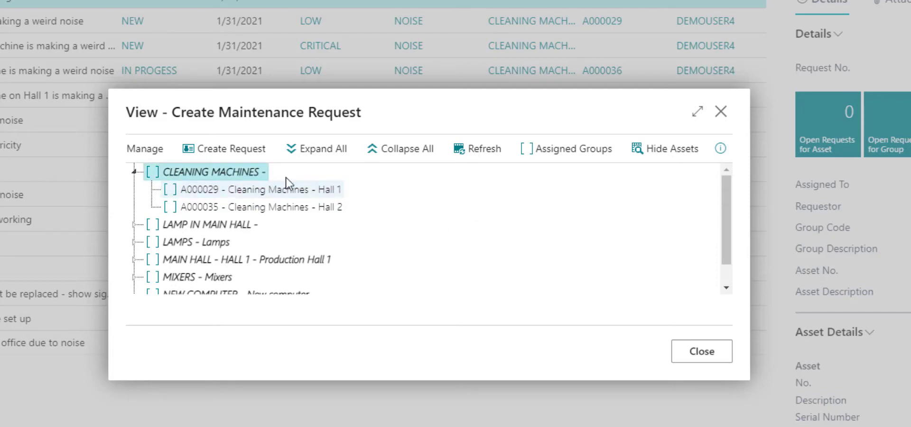
{"action": "left_click", "coordinate": [264, 172]}
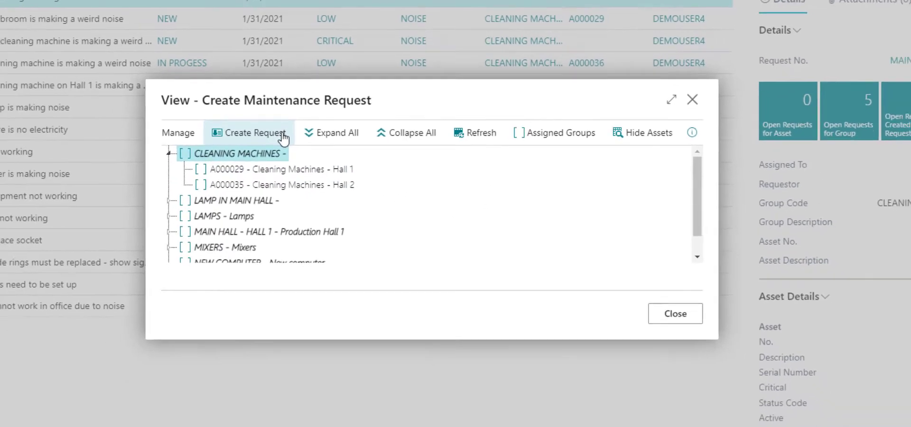
- Create an ELECTRICITY, CRITICAL request described 'The lights in the room 250 don't work'
{"action": "left_click", "coordinate": [283, 136]}
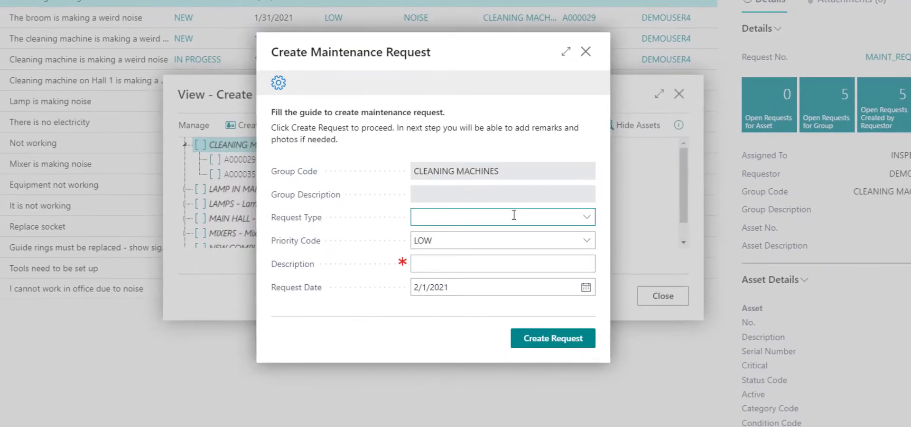
{"action": "left_click", "coordinate": [593, 231]}
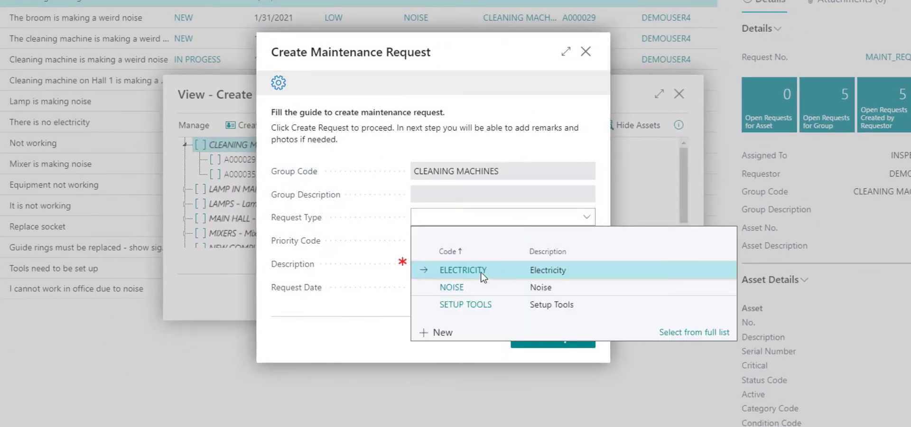
{"action": "left_click", "coordinate": [483, 270]}
{"action": "left_click", "coordinate": [586, 241]}
{"action": "left_click", "coordinate": [462, 294]}
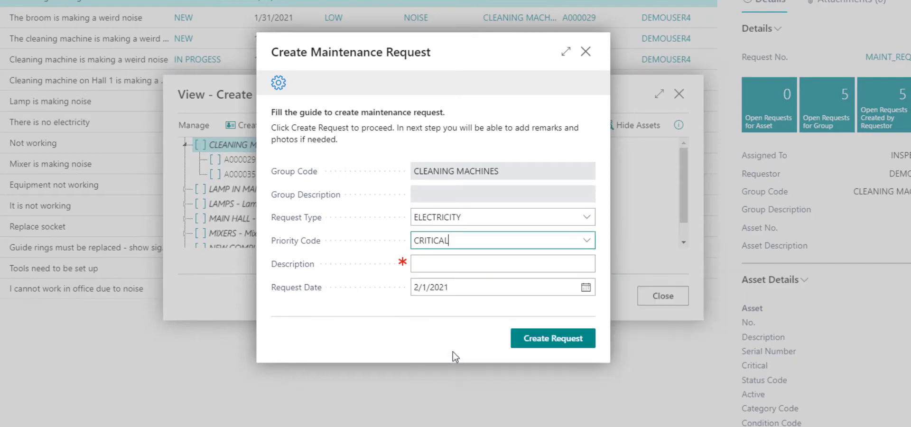
{"action": "left_click", "coordinate": [474, 272]}
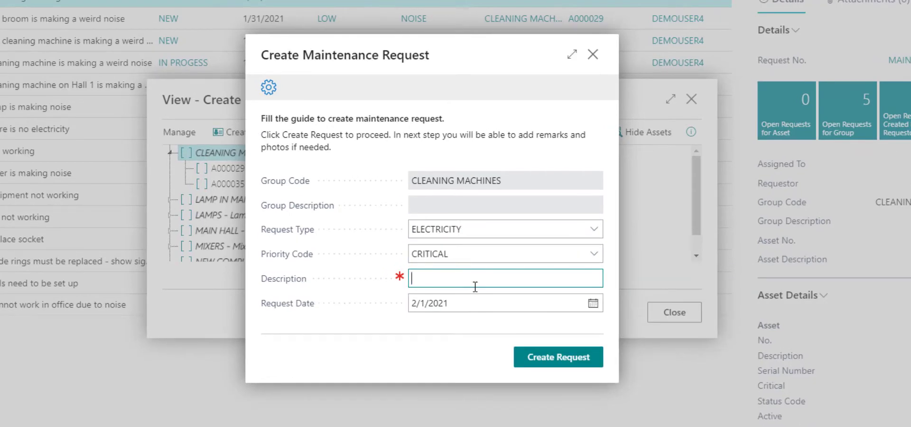
{"action": "type", "text": "The lights in the room 250 don't work"}
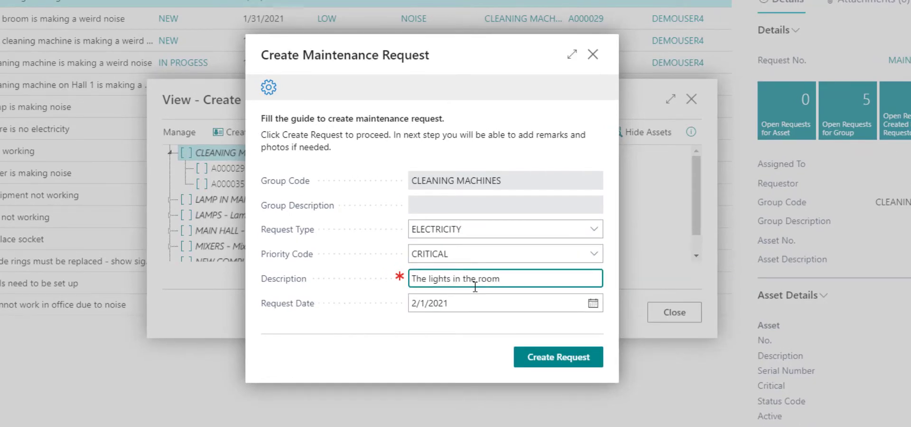
{"action": "left_click", "coordinate": [564, 366]}
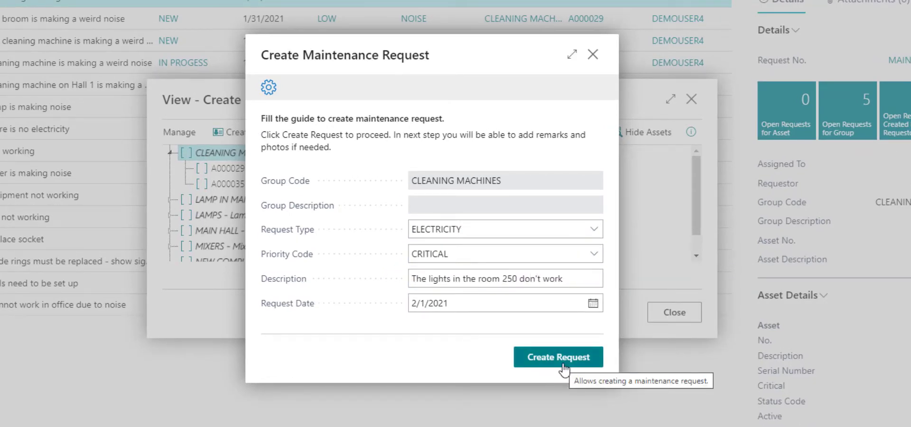
{"action": "left_click", "coordinate": [563, 362]}
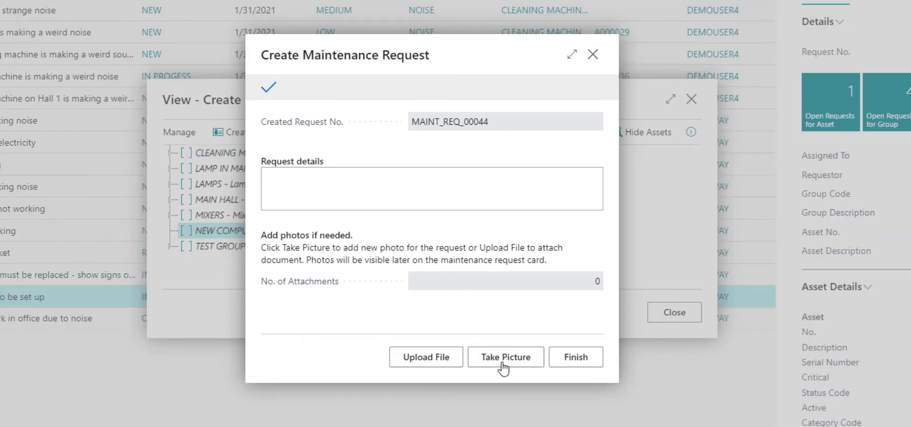
- Attach a camera photo of the cleaning machine and finish the request guide
{"action": "left_click", "coordinate": [499, 358]}
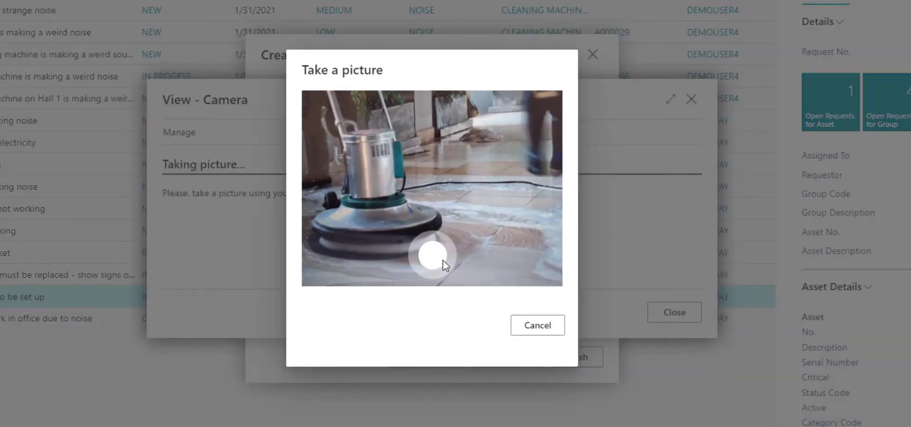
{"action": "left_click", "coordinate": [432, 255]}
{"action": "key", "text": "Return"}
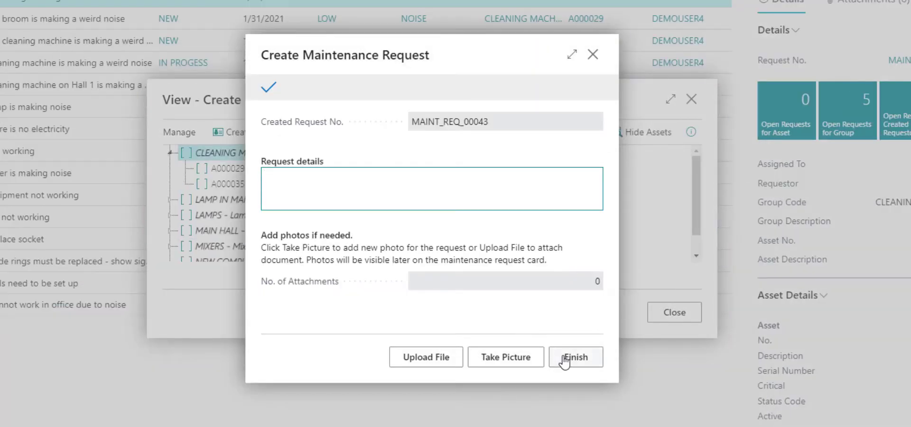
{"action": "left_click", "coordinate": [575, 369]}
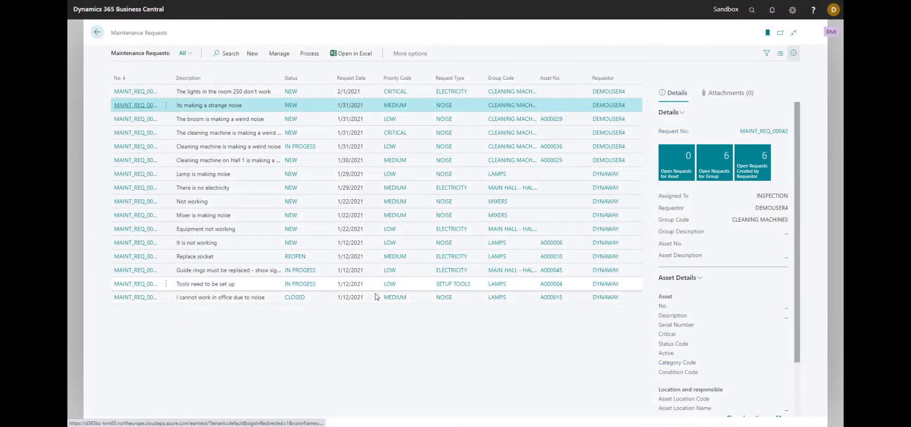
- On the MAINT_REQ_00043 card, set priority to MEDIUM and reassign it to ELECTRICIANS
{"action": "left_click", "coordinate": [142, 92]}
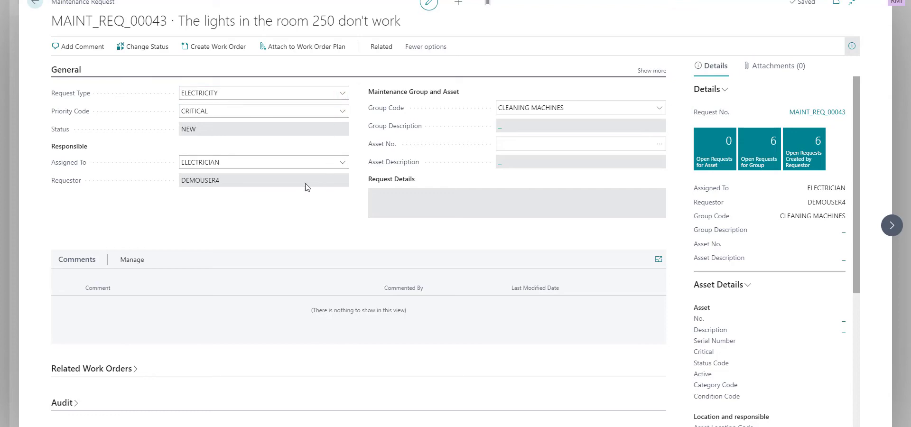
{"action": "left_click", "coordinate": [342, 111]}
{"action": "left_click", "coordinate": [325, 167]}
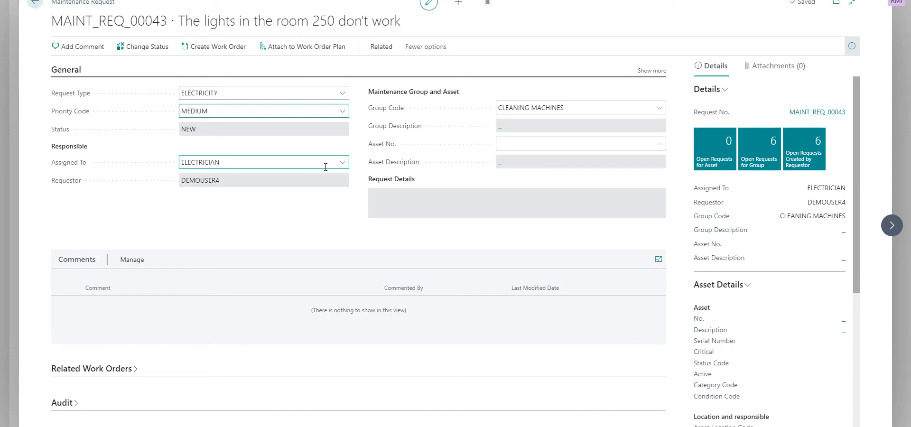
{"action": "left_click", "coordinate": [342, 162]}
{"action": "scroll", "coordinate": [291, 227], "scroll_direction": "down", "scroll_amount": 3}
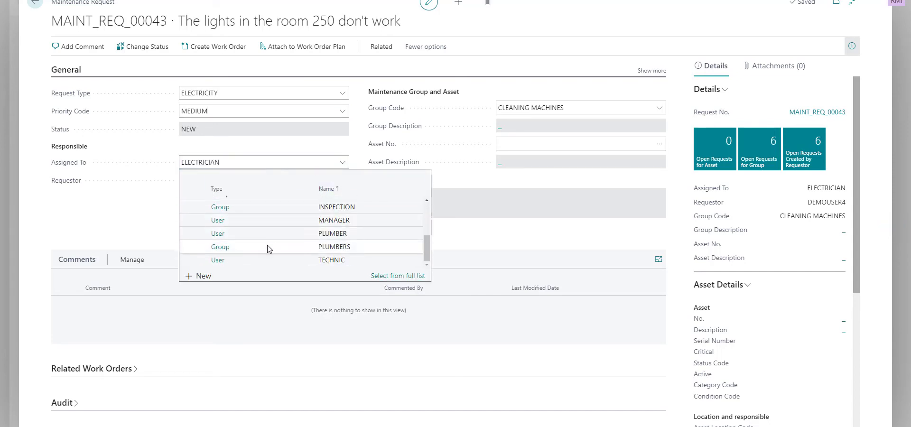
{"action": "left_click", "coordinate": [553, 145]}
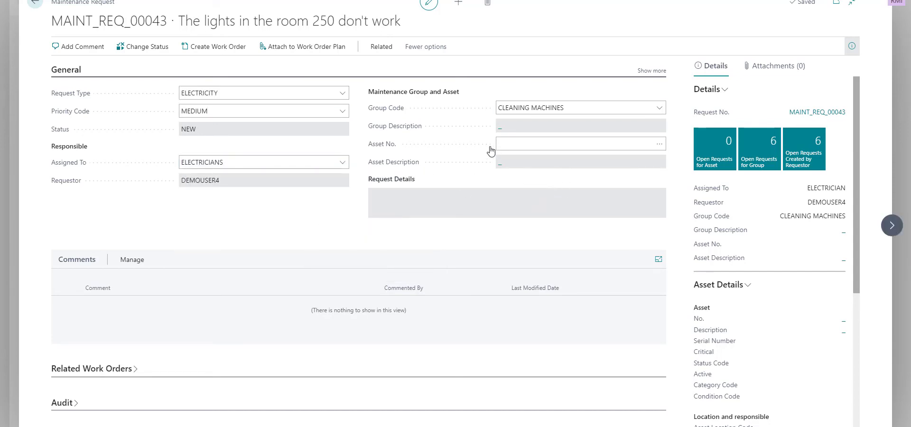
- Link the request to asset A000024, Ultraviolet Lamp at H2
{"action": "left_click", "coordinate": [660, 144]}
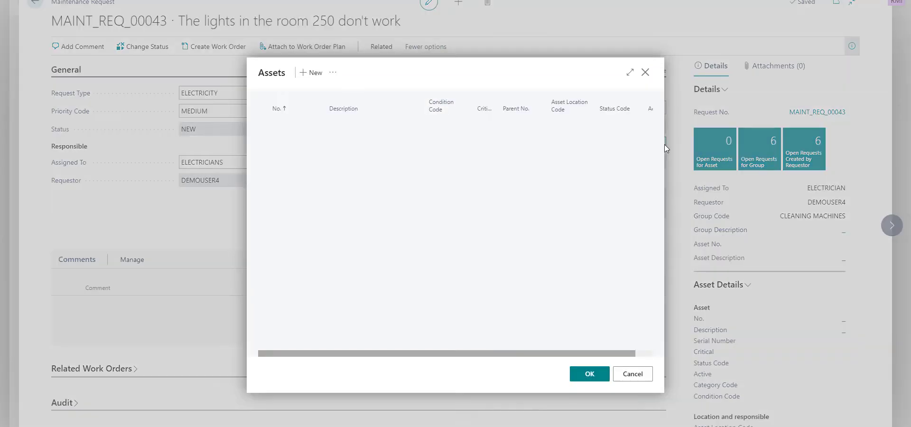
{"action": "scroll", "coordinate": [332, 266], "scroll_direction": "down", "scroll_amount": 4}
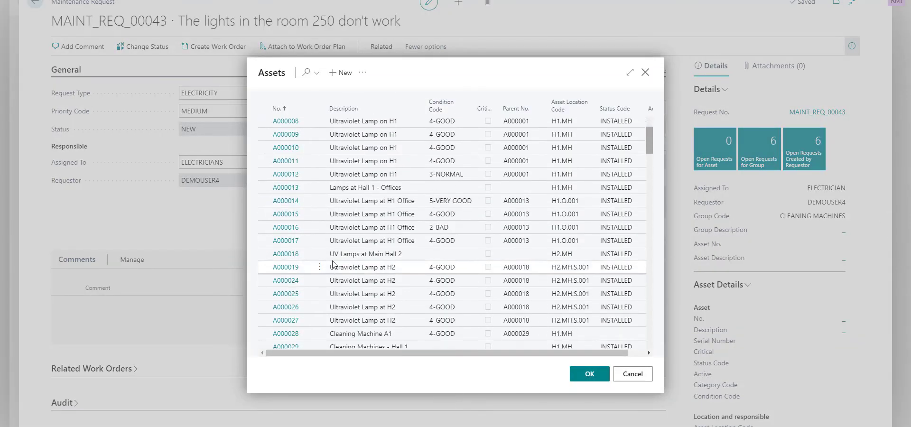
{"action": "left_click", "coordinate": [286, 180]}
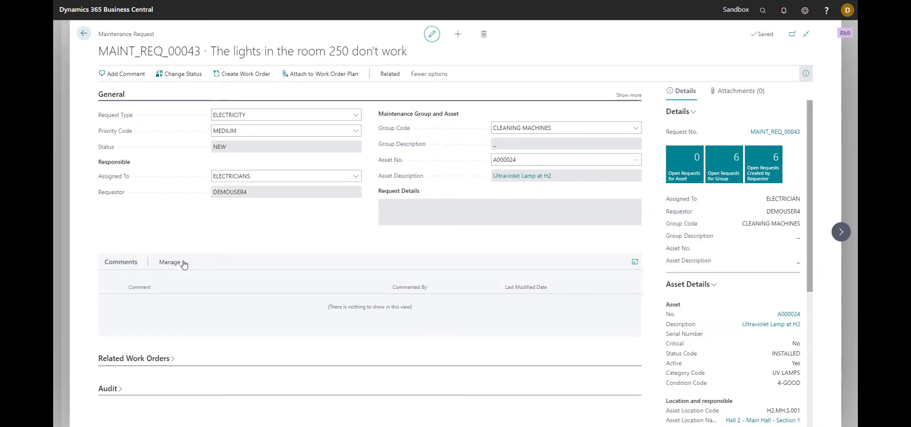
- Add the comment 'We are working on it' to the request's Comments
{"action": "left_click", "coordinate": [183, 264]}
{"action": "left_click", "coordinate": [140, 281]}
{"action": "type", "text": "We are"}
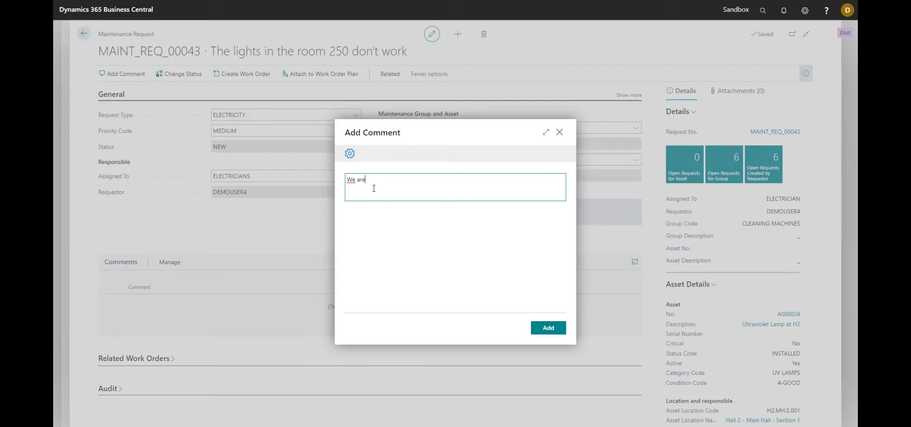
{"action": "type", "text": " working on it"}
{"action": "left_click", "coordinate": [547, 330]}
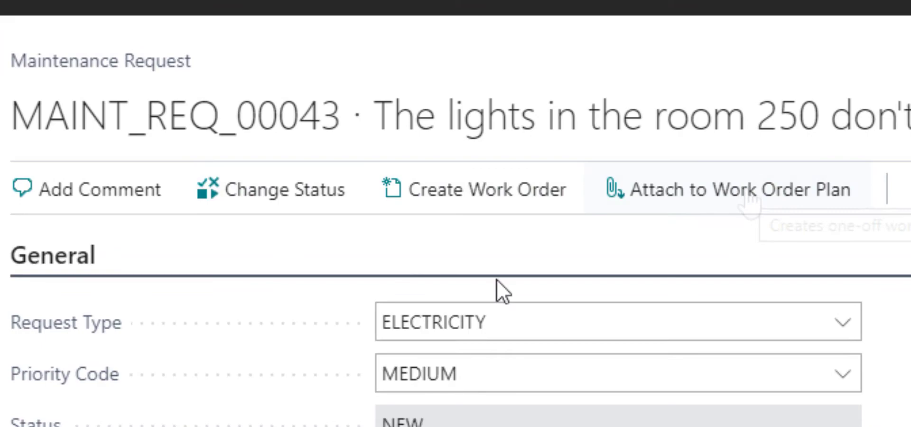
- Create a work order described 'Change the light' with category ELECTRIC INSPECTION
{"action": "left_click", "coordinate": [478, 193]}
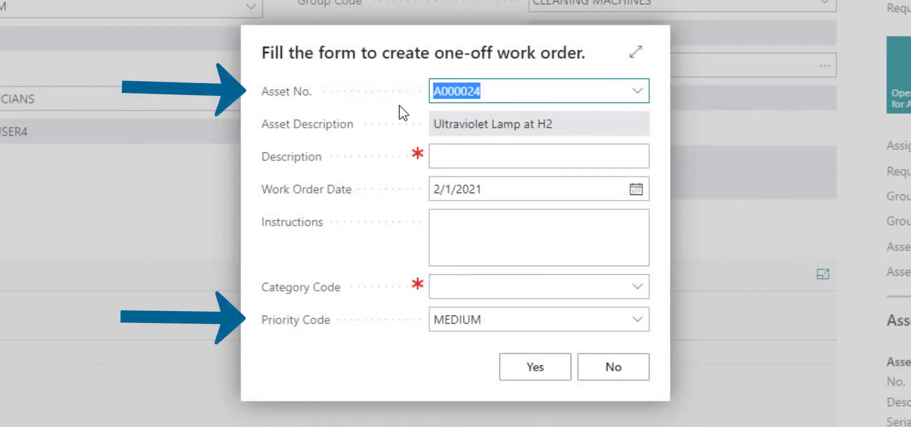
{"action": "left_click", "coordinate": [457, 155]}
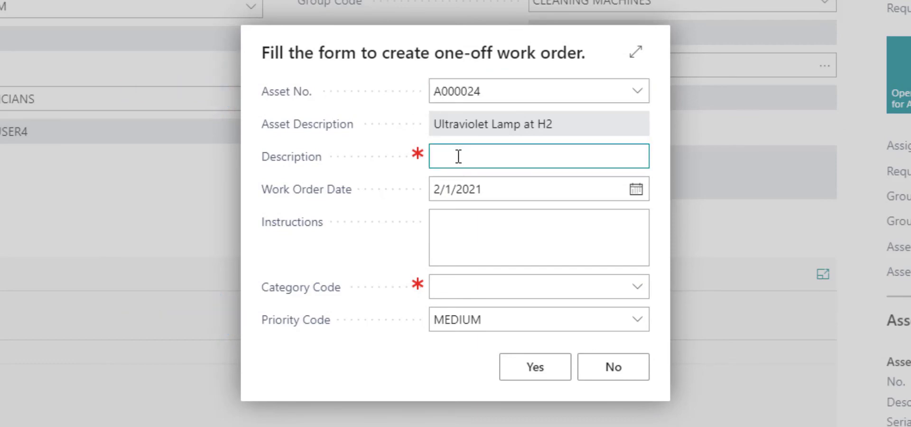
{"action": "type", "text": "Change the light"}
{"action": "left_click", "coordinate": [476, 234]}
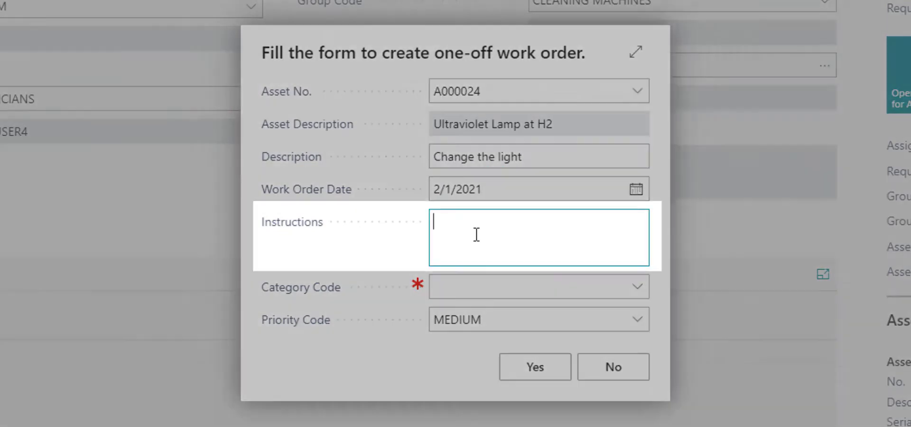
{"action": "left_click", "coordinate": [527, 287]}
{"action": "left_click", "coordinate": [503, 408]}
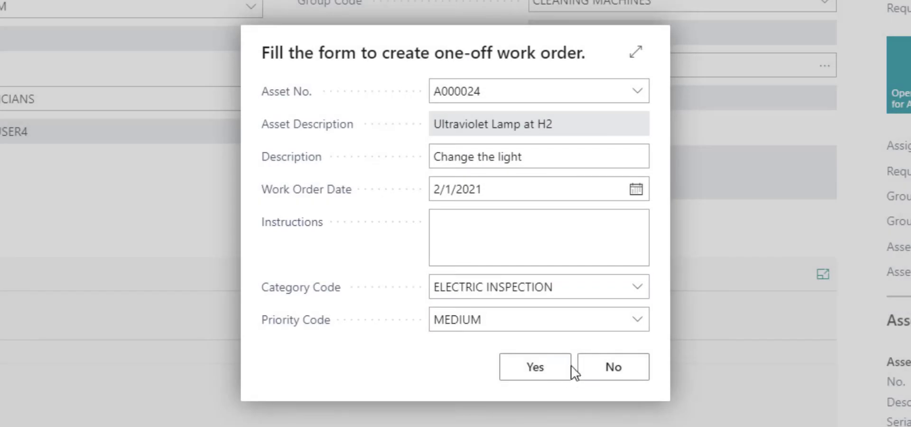
{"action": "left_click", "coordinate": [562, 369]}
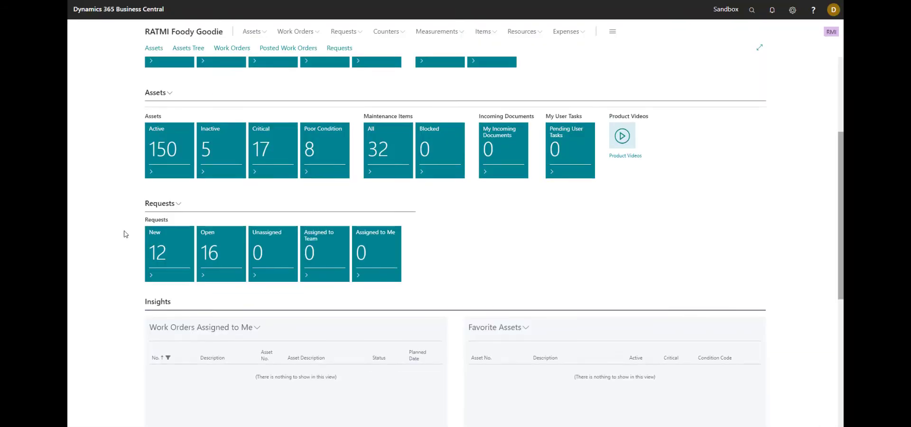
- Review the Requests tiles and the NOISE and SETUP TOOLS average-duration bars on the chart
{"action": "scroll", "coordinate": [124, 234], "scroll_direction": "up", "scroll_amount": 3}
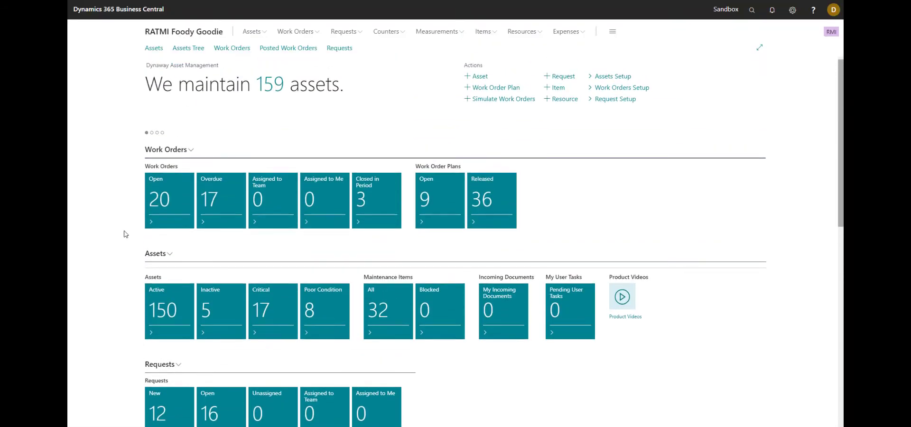
{"action": "scroll", "coordinate": [124, 234], "scroll_direction": "down", "scroll_amount": 10}
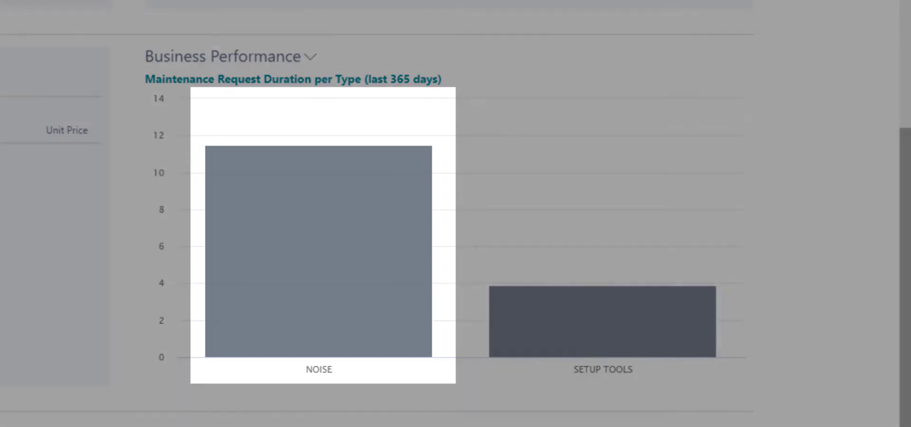
{"action": "mouse_move", "coordinate": [262, 229]}
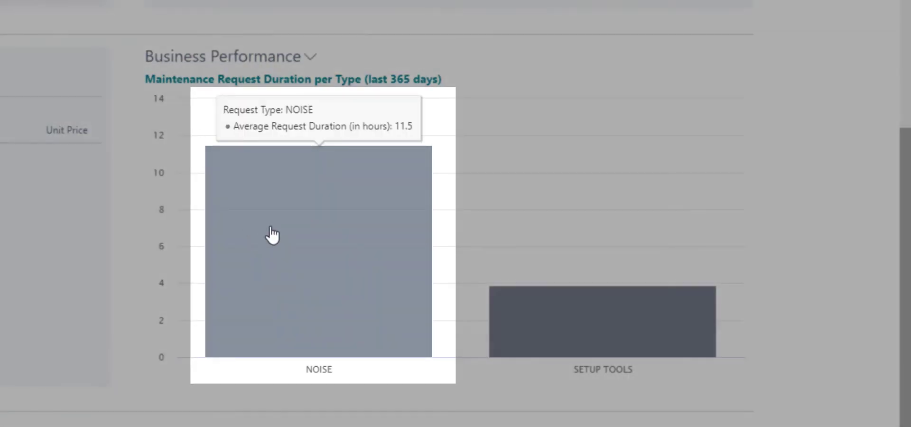
{"action": "mouse_move", "coordinate": [610, 311]}
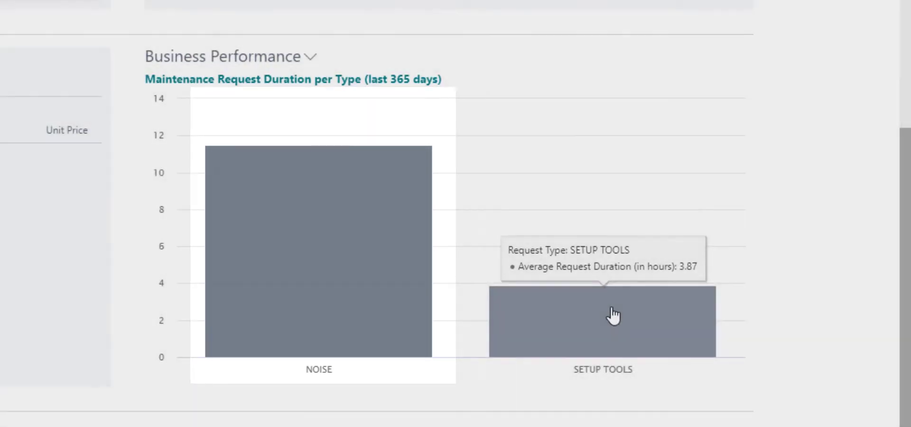